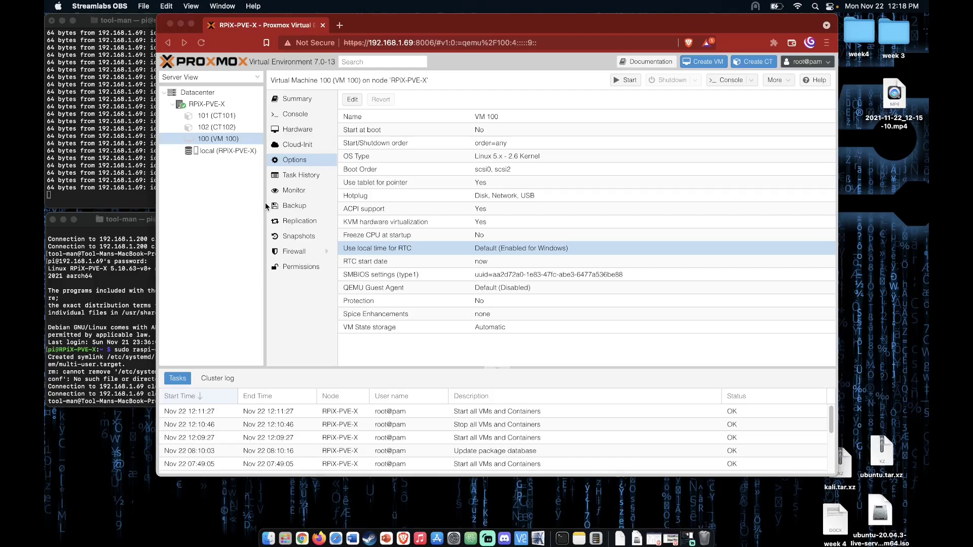
Step: Begin creating virtual machine 103 with no installation media, keeping the default general, guest OS and system settings
click(286, 319)
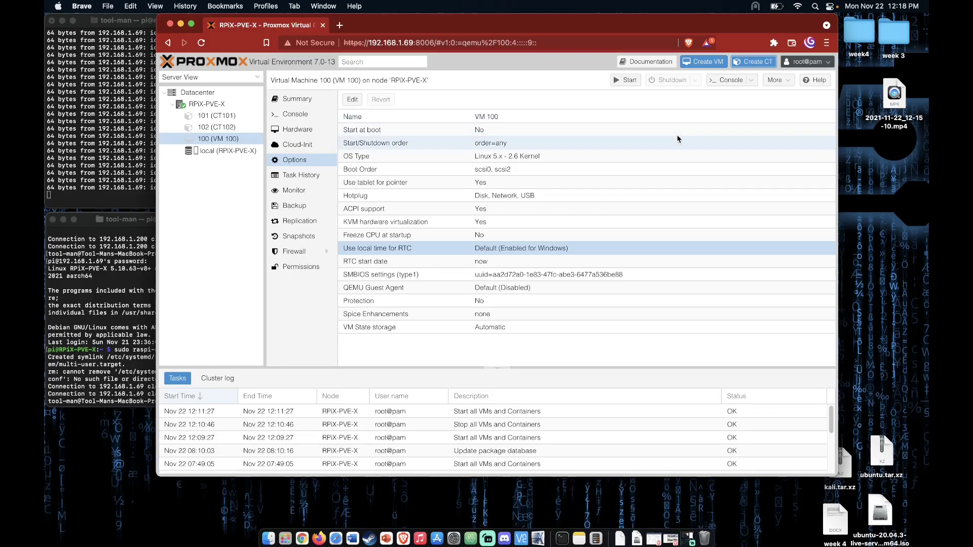
click(715, 66)
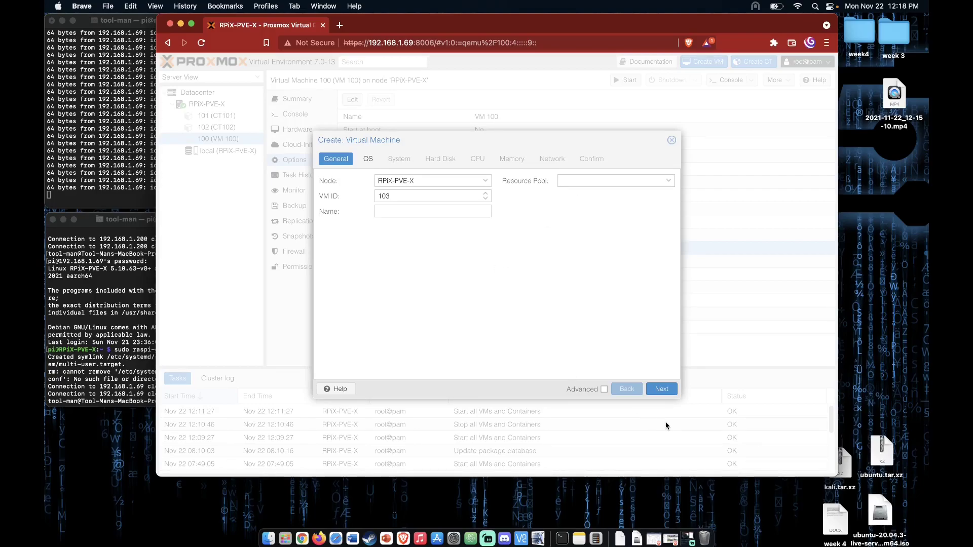
click(657, 390)
click(389, 242)
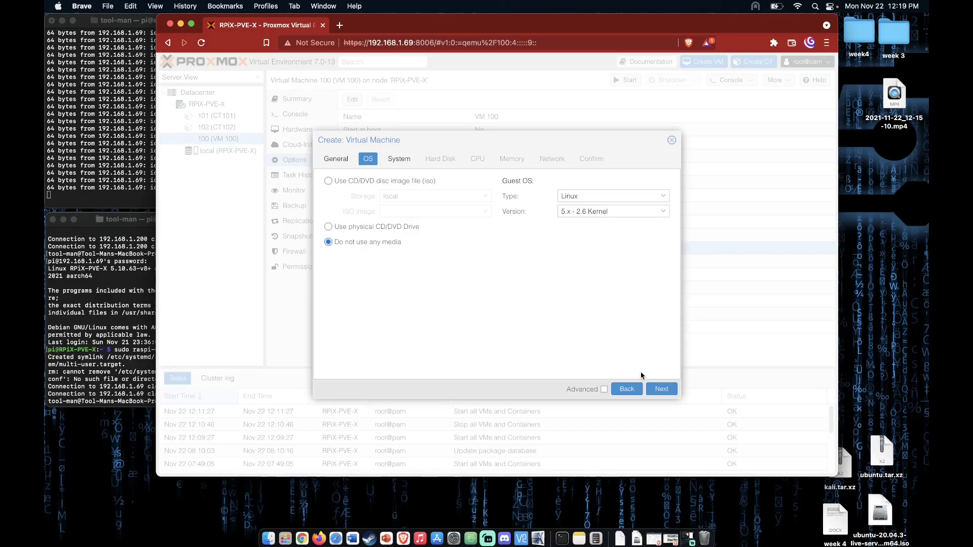
click(654, 389)
click(655, 389)
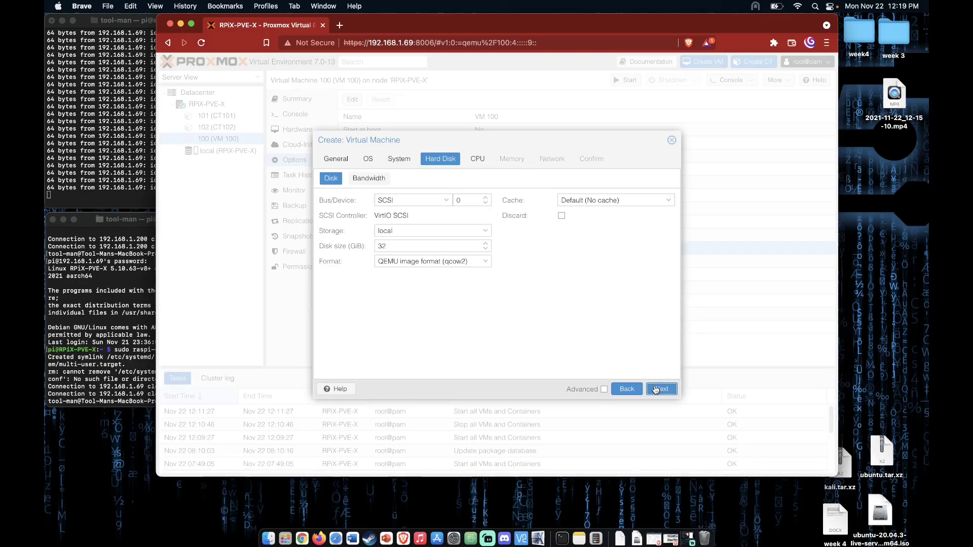
Step: Set the new virtual machine's hard disk size to 6 GiB and accept the disk settings
click(485, 248)
click(486, 249)
click(485, 249)
click(485, 249)
key(BackSpace)
key(BackSpace)
text(6)
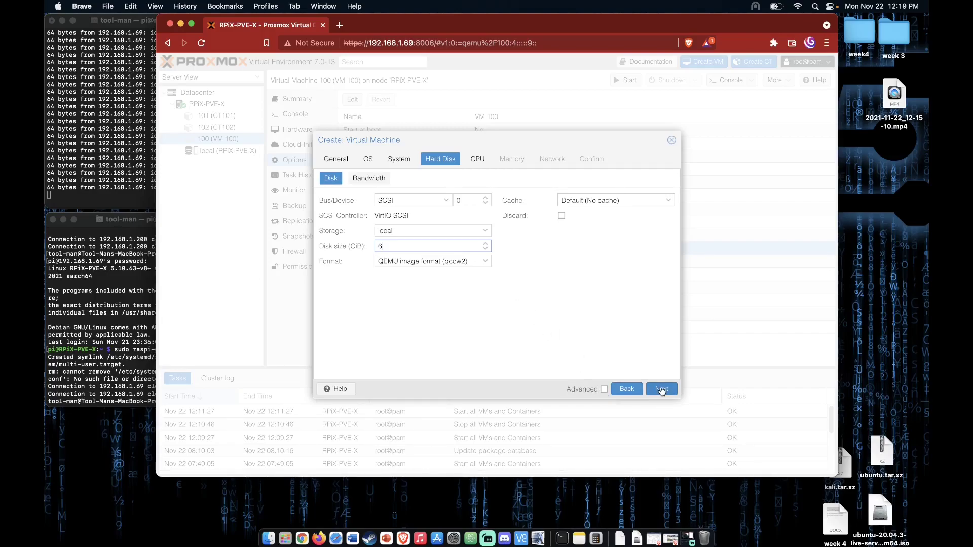
click(661, 389)
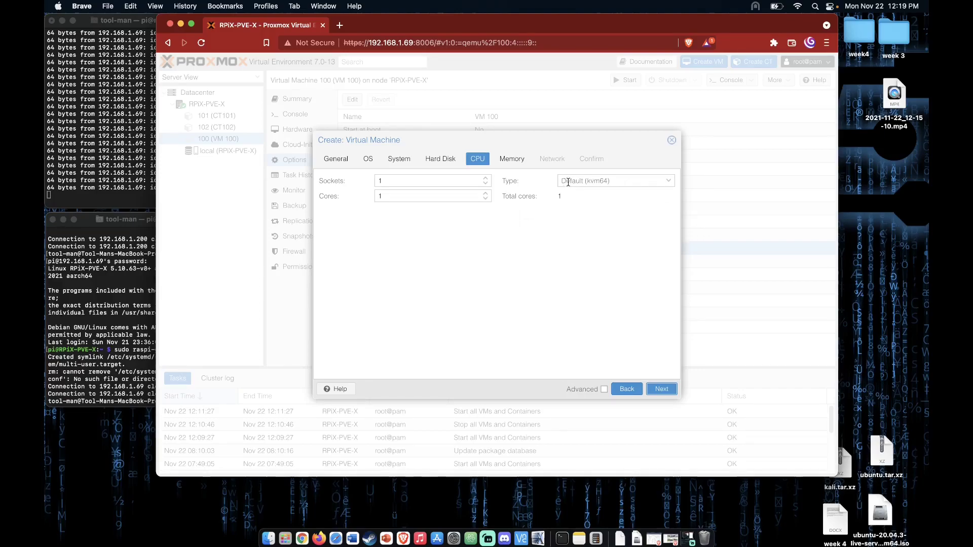
Step: Set the virtual machine's CPU type to host and accept the CPU settings
click(670, 181)
scroll(608, 314, down, 10)
click(587, 338)
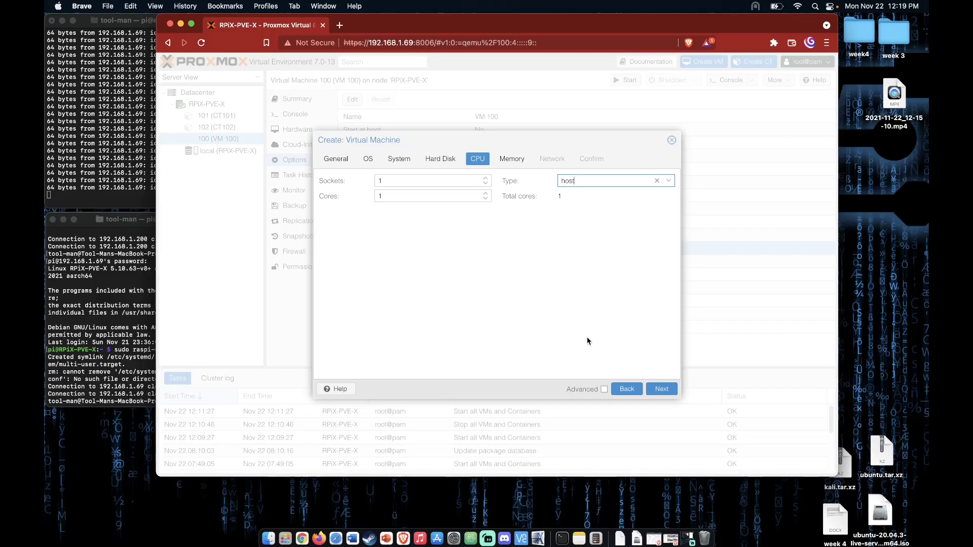
click(661, 389)
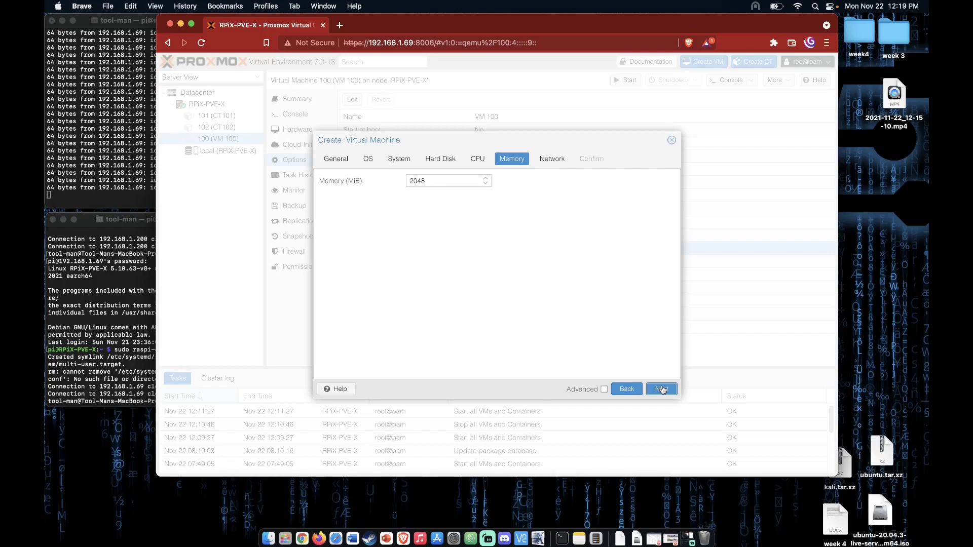
Step: Accept the default 2048 MiB memory and vmbr0 network settings, and finish creating the virtual machine
click(661, 388)
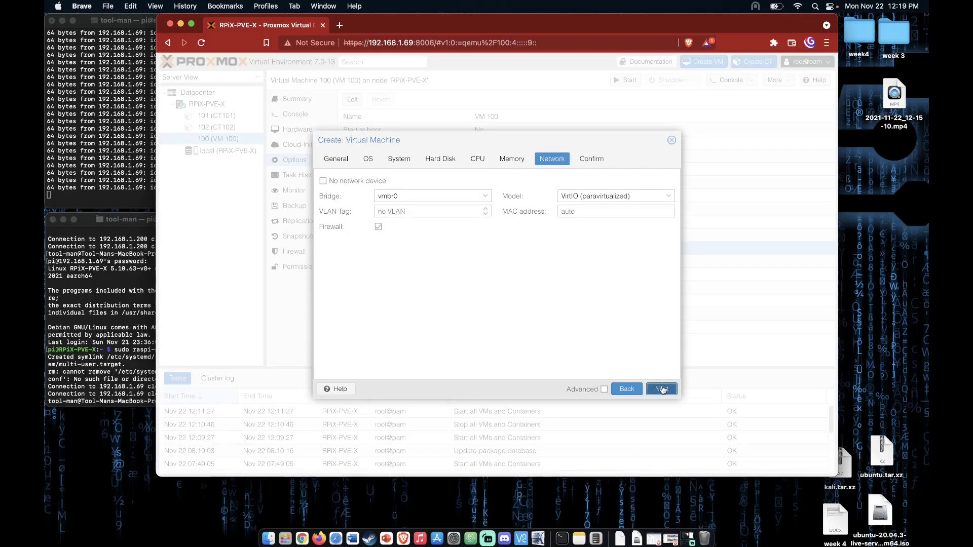
click(661, 388)
click(661, 389)
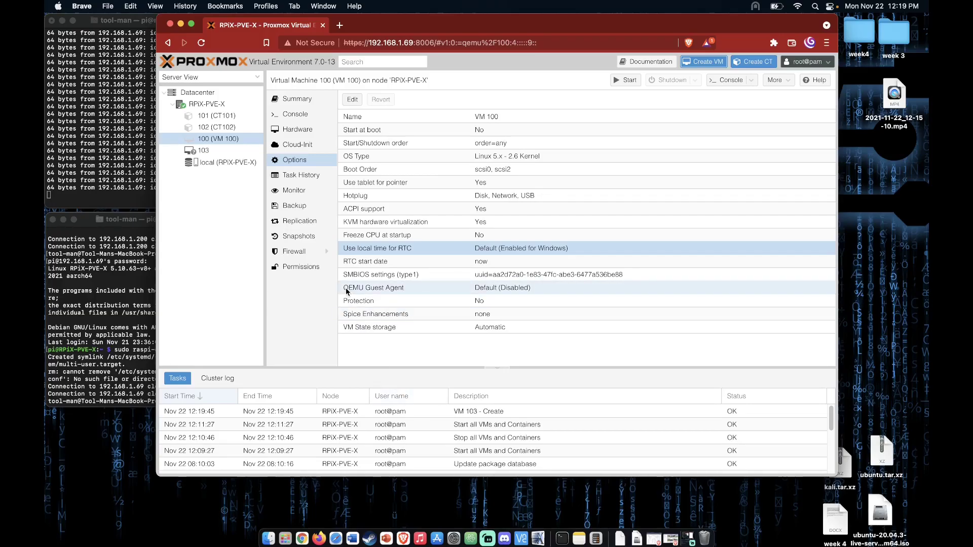
Step: Change the BIOS of virtual machine 103 to OVMF (UEFI) in its hardware settings
click(219, 148)
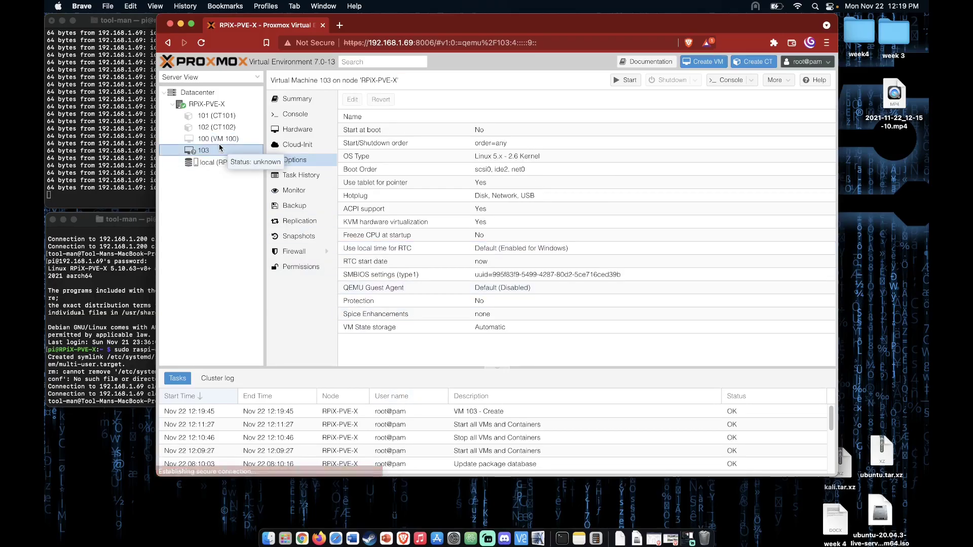
click(320, 133)
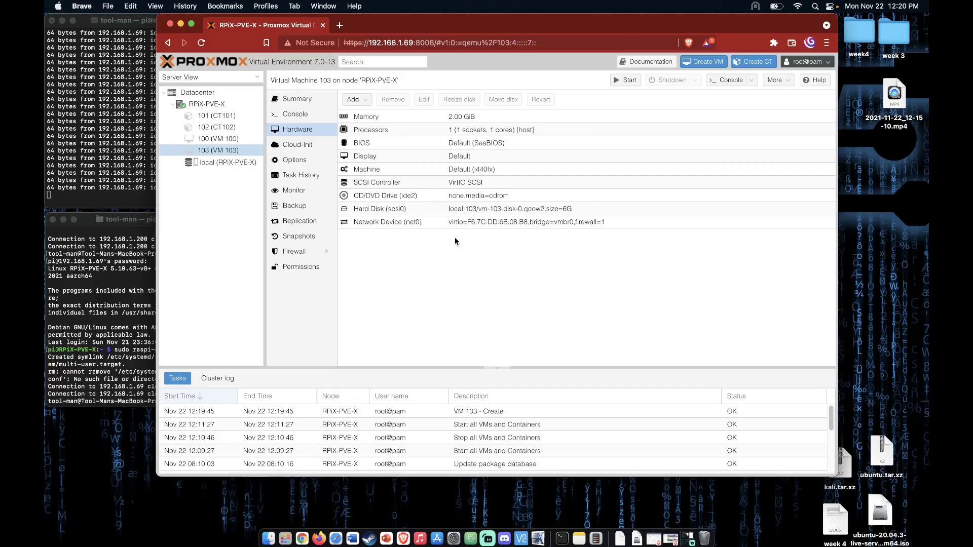
click(492, 144)
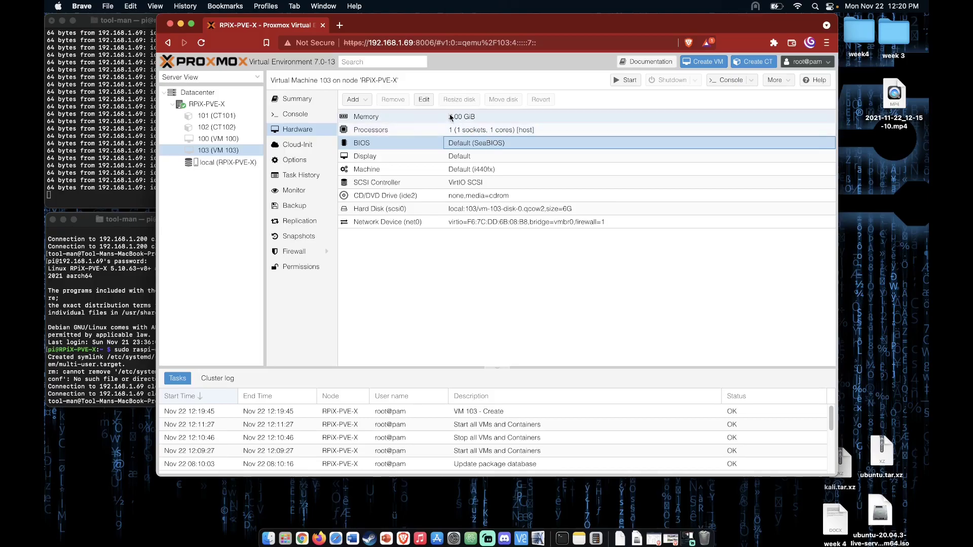
click(423, 99)
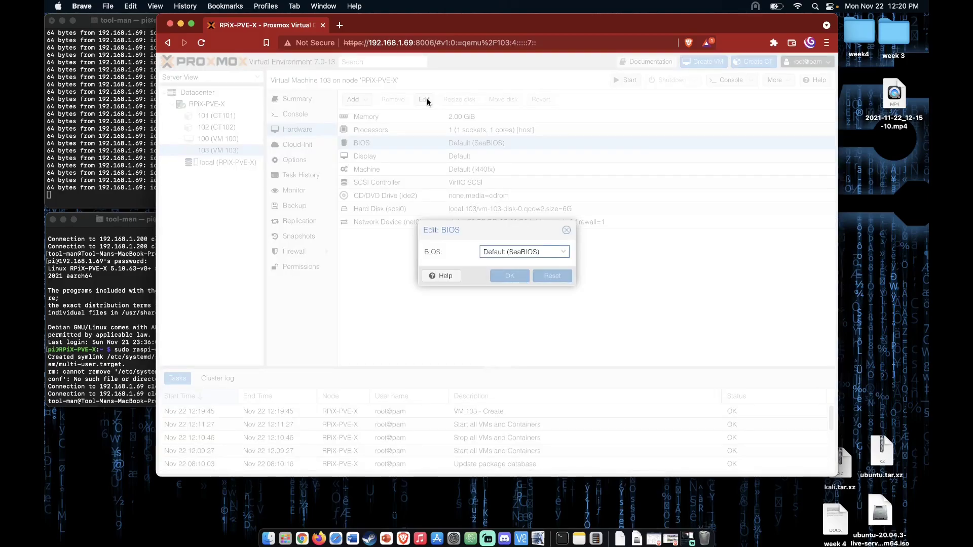
click(562, 253)
click(531, 290)
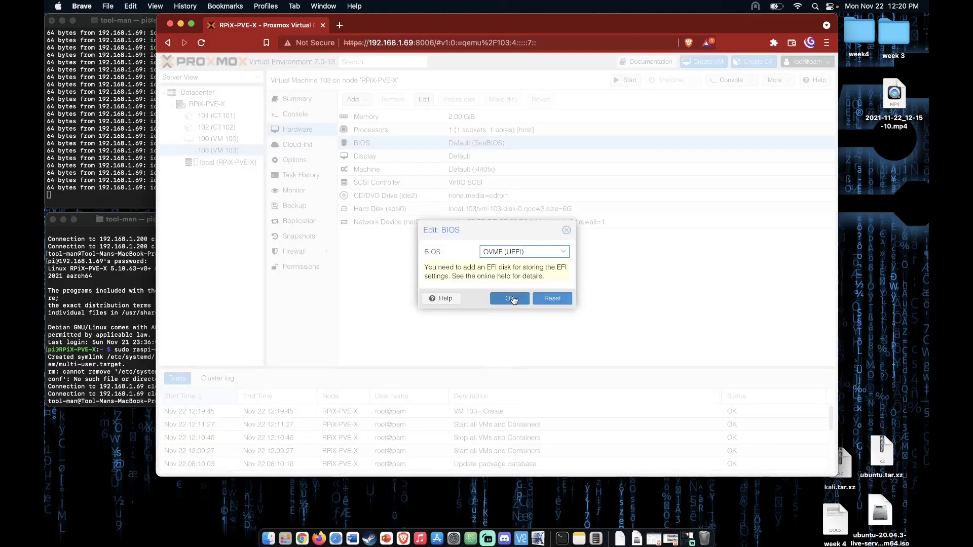
click(511, 298)
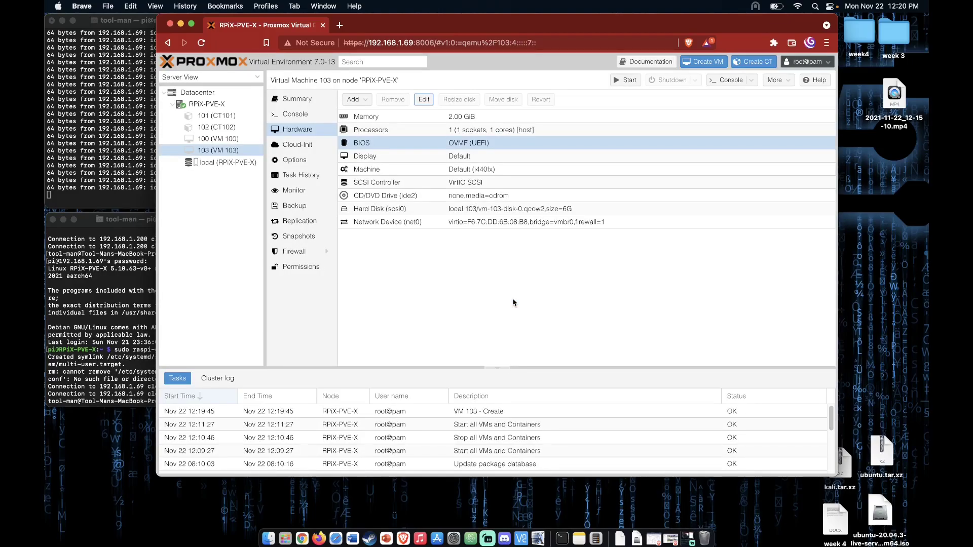
Step: Add serial port 0 to the hardware of virtual machine 103
click(366, 101)
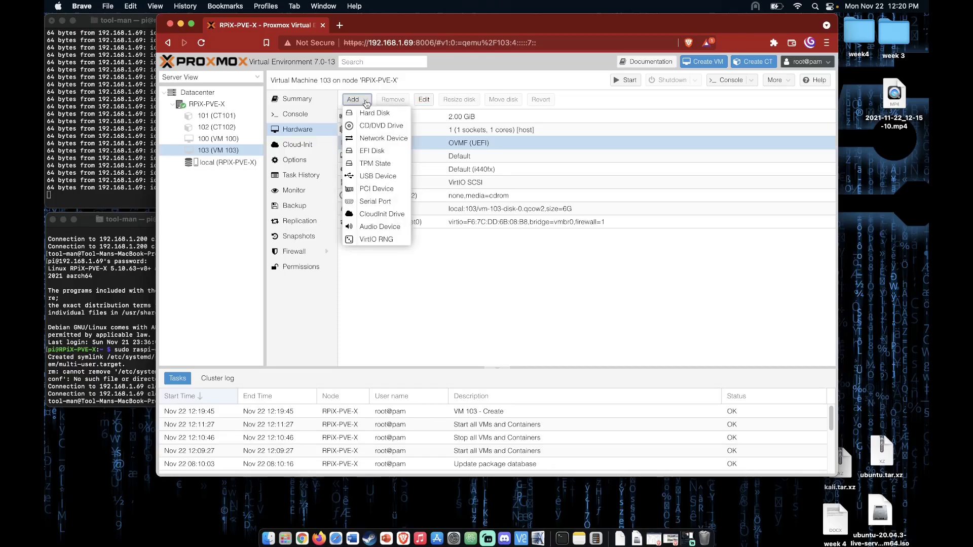
click(389, 203)
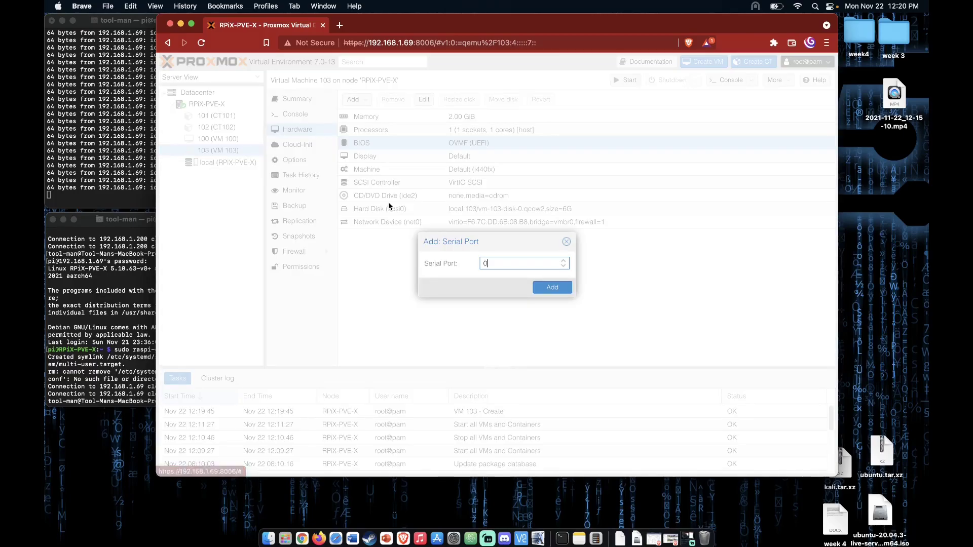
click(561, 289)
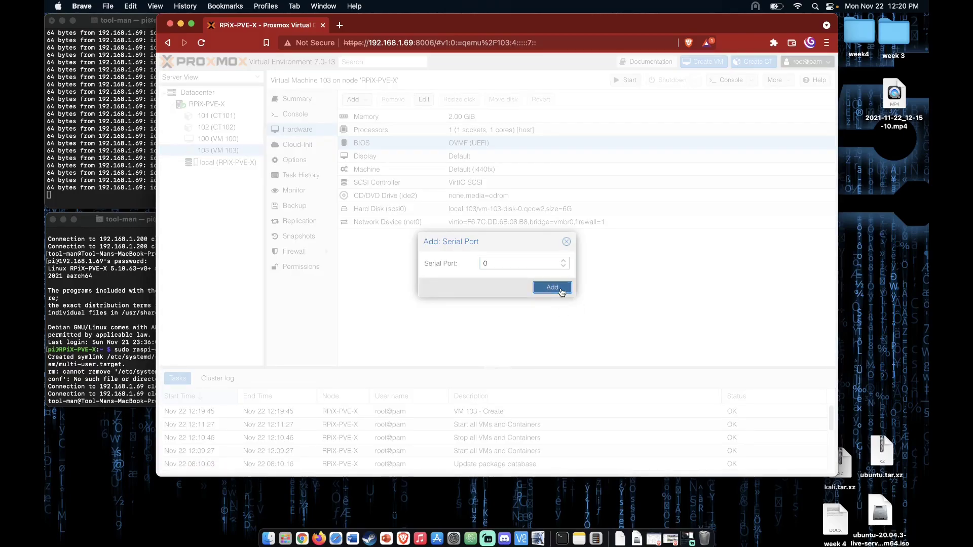
Step: Set the display's graphic card of virtual machine 103 to Serial terminal 0
click(503, 160)
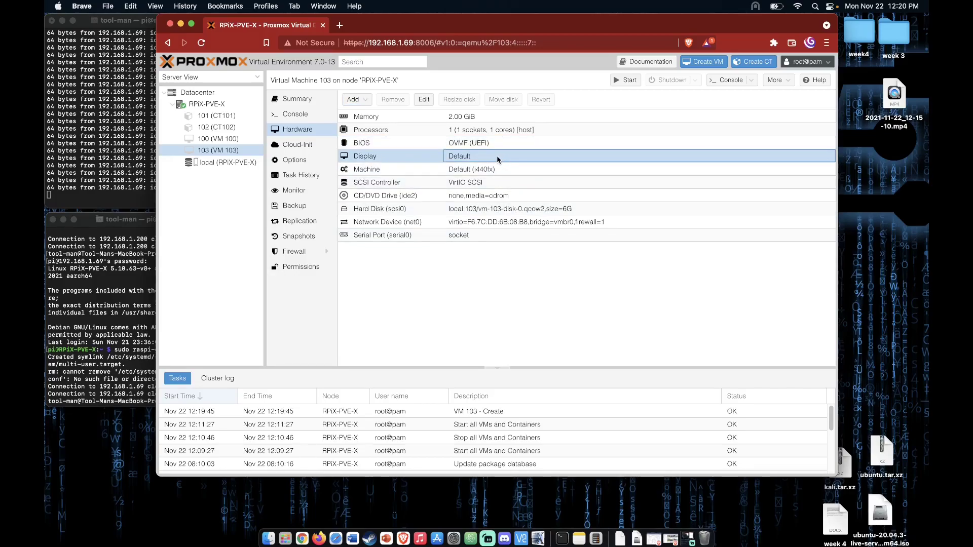
click(423, 99)
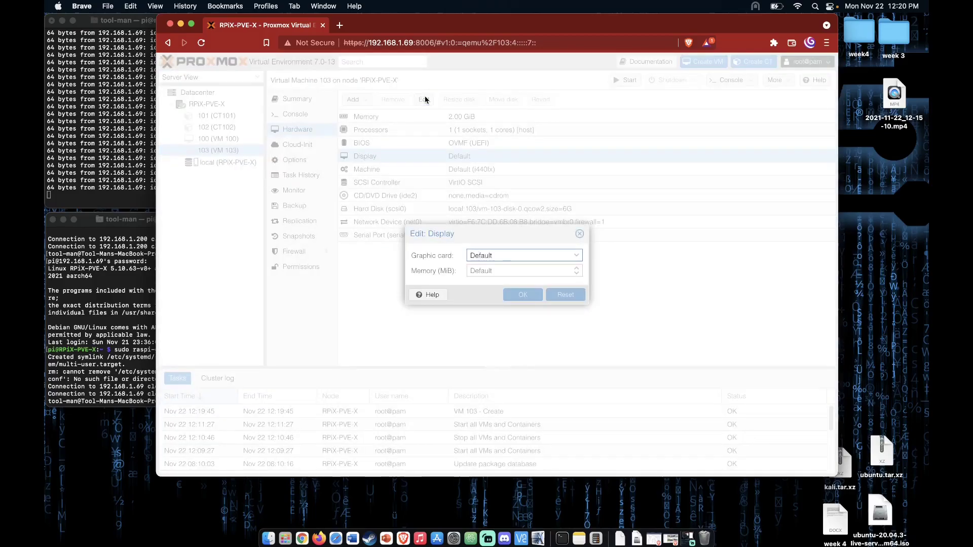
click(576, 257)
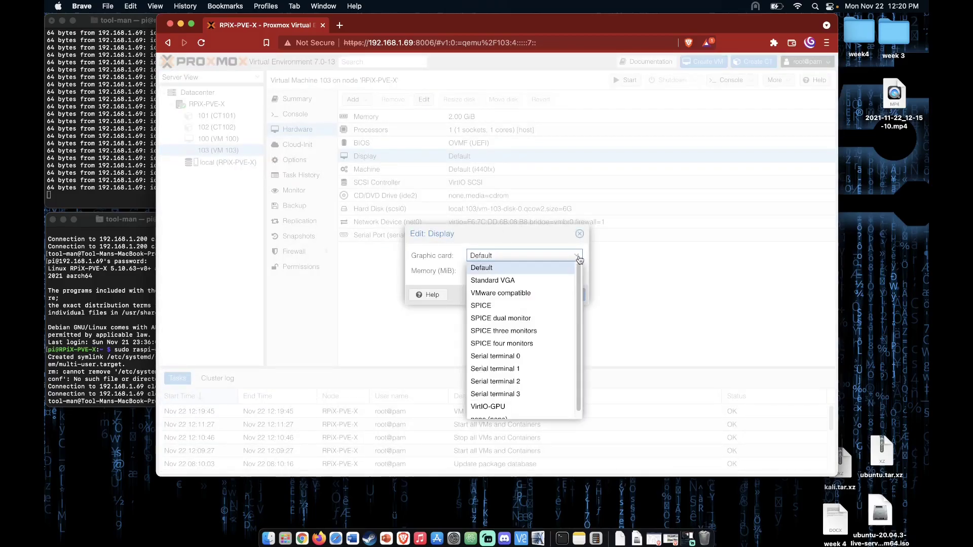
click(530, 357)
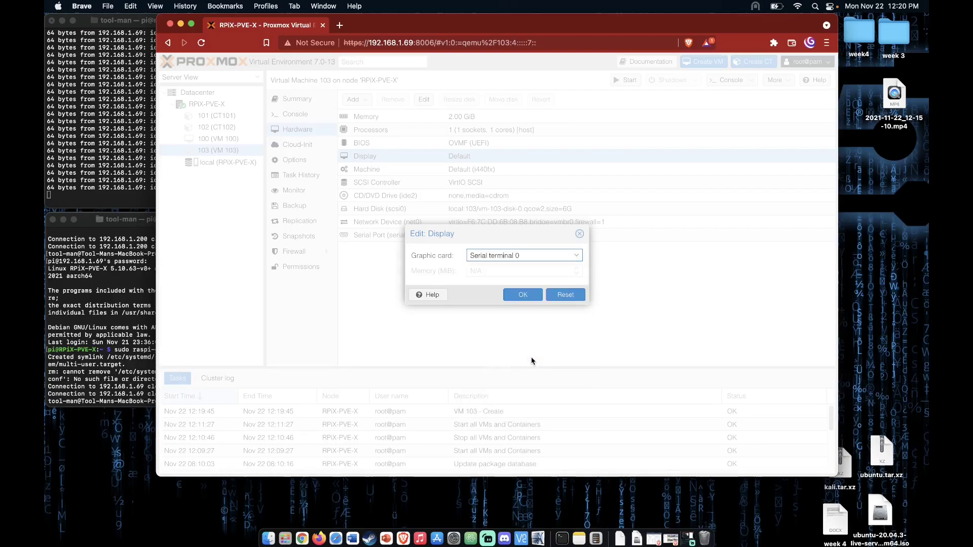
click(522, 294)
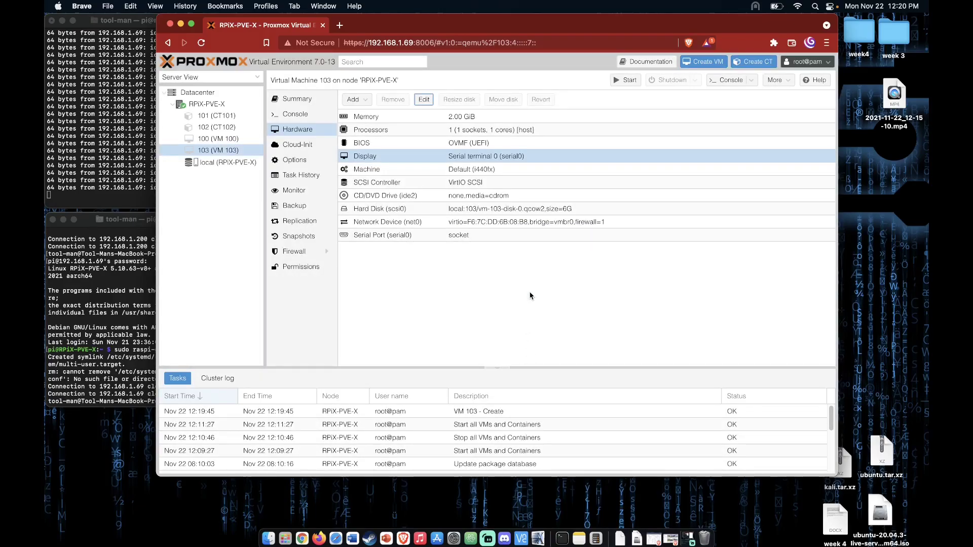
Step: Remove the CD/DVD drive (ide2) from the hardware of virtual machine 103
click(411, 195)
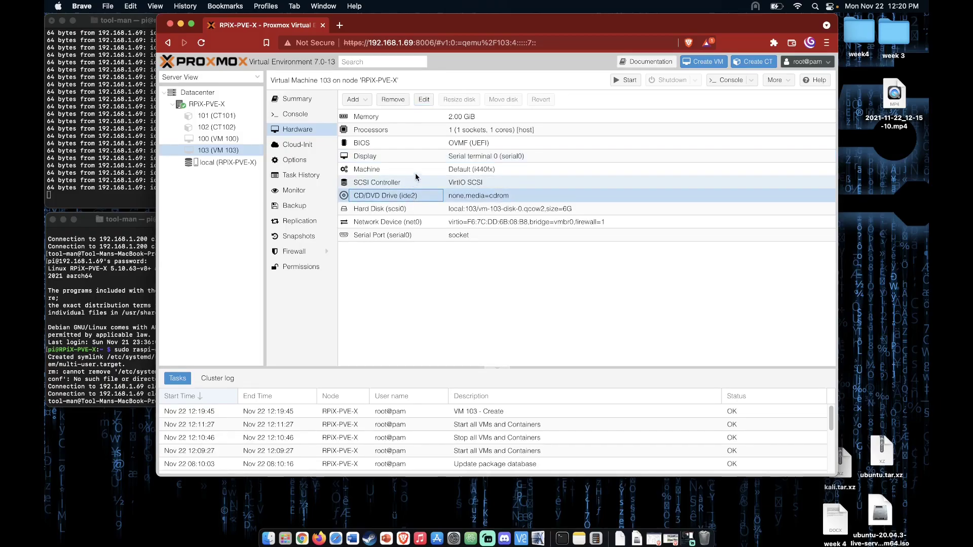
click(399, 102)
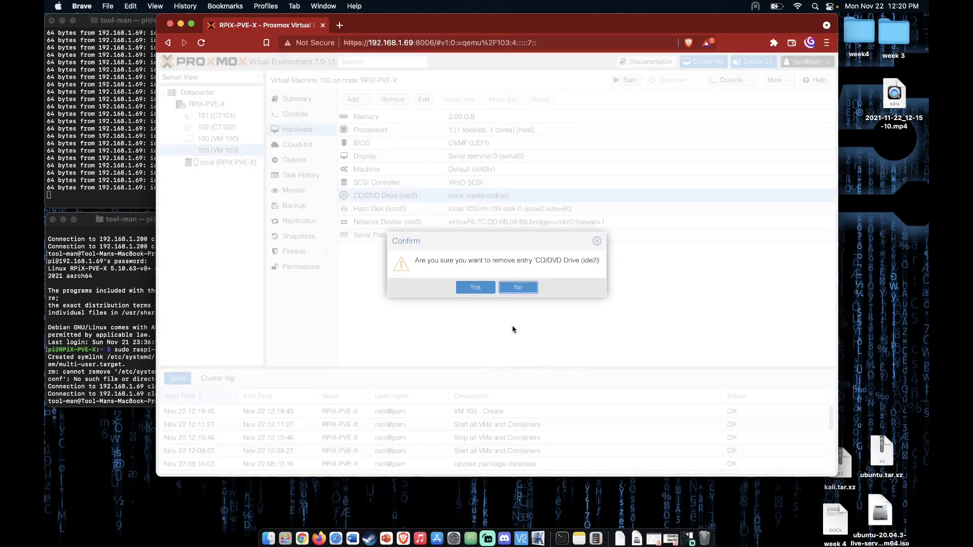
click(475, 288)
Step: Add a SCSI 2 CD/DVD drive using the image ubuntu-20.04.3-live-server-arm64.iso from local storage
click(354, 100)
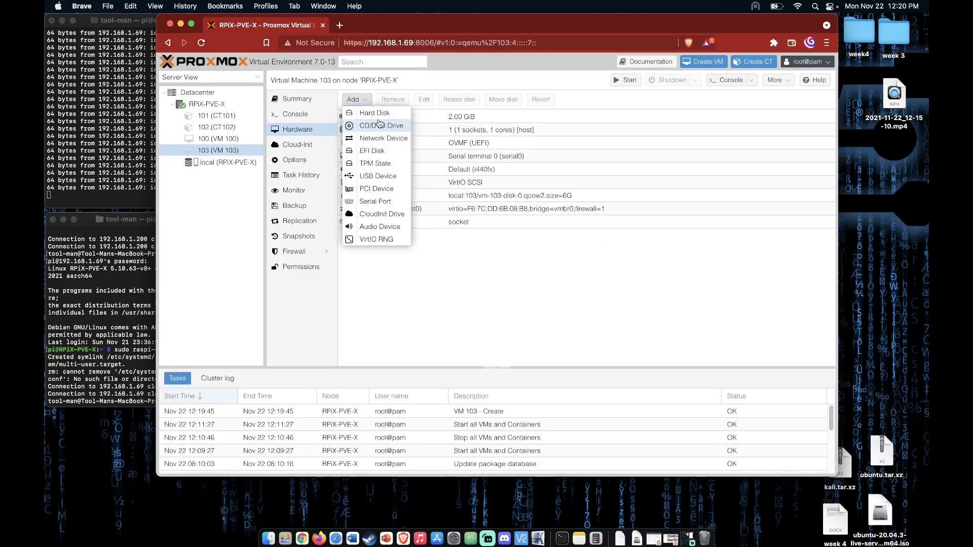
click(380, 125)
click(545, 228)
click(527, 266)
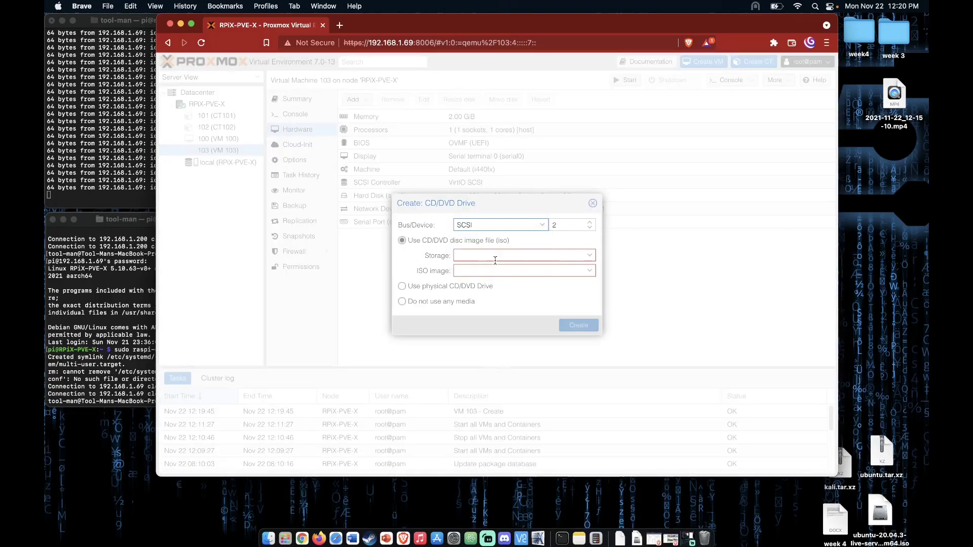
click(589, 257)
click(589, 271)
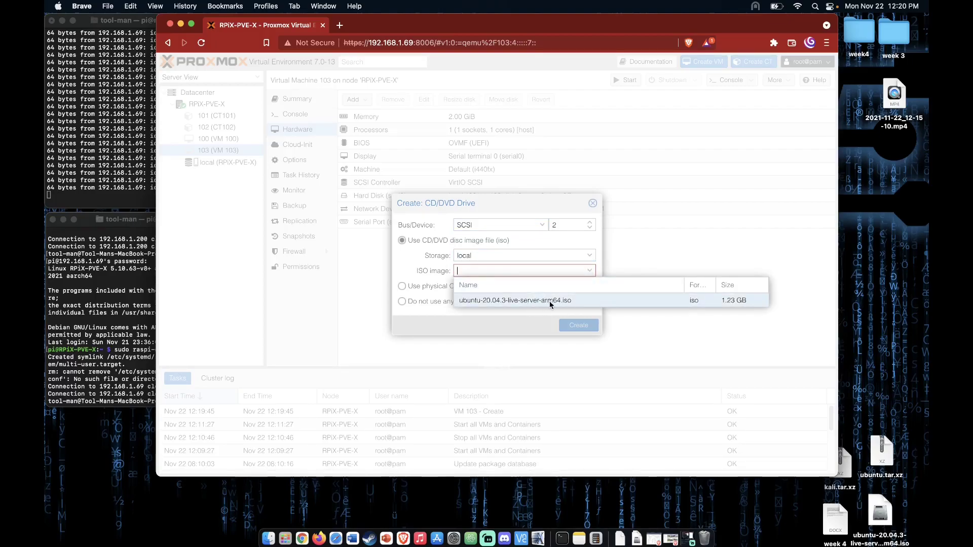
click(564, 299)
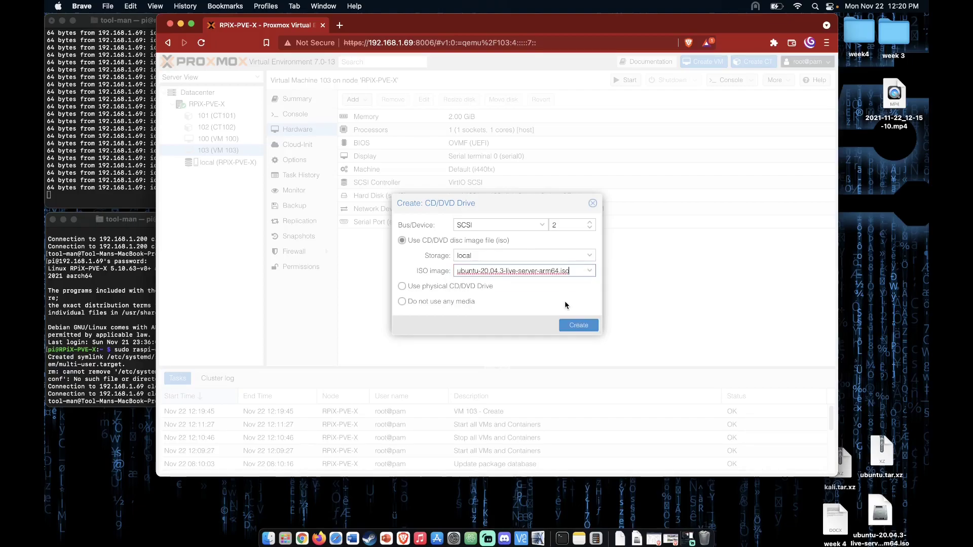
click(587, 327)
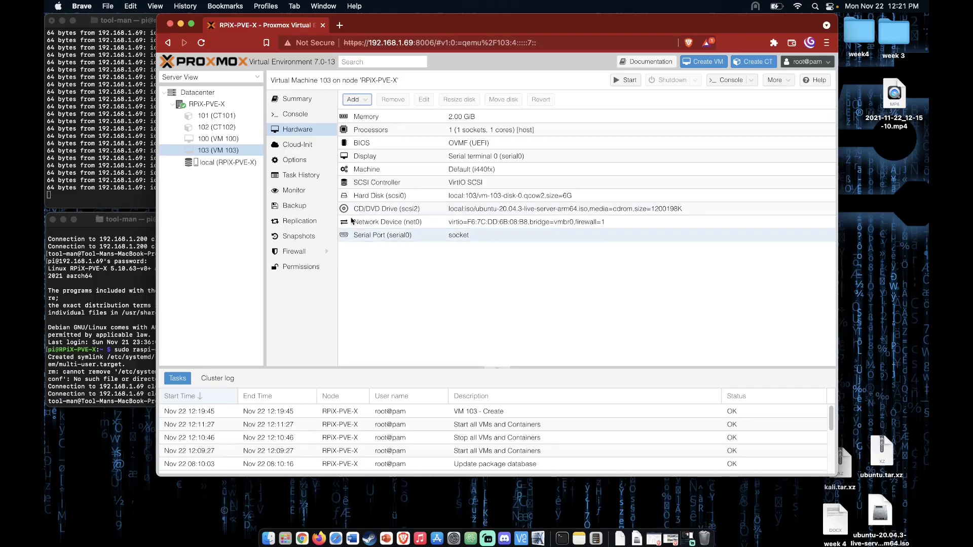
Step: Move the scsi2 CD/DVD drive to second place, ahead of net0, in the boot order of virtual machine 103
click(309, 165)
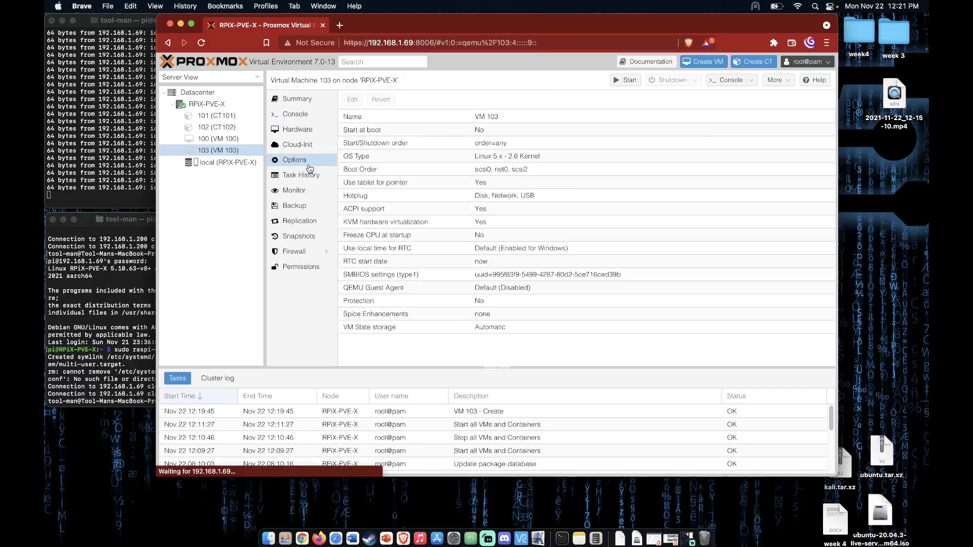
click(399, 171)
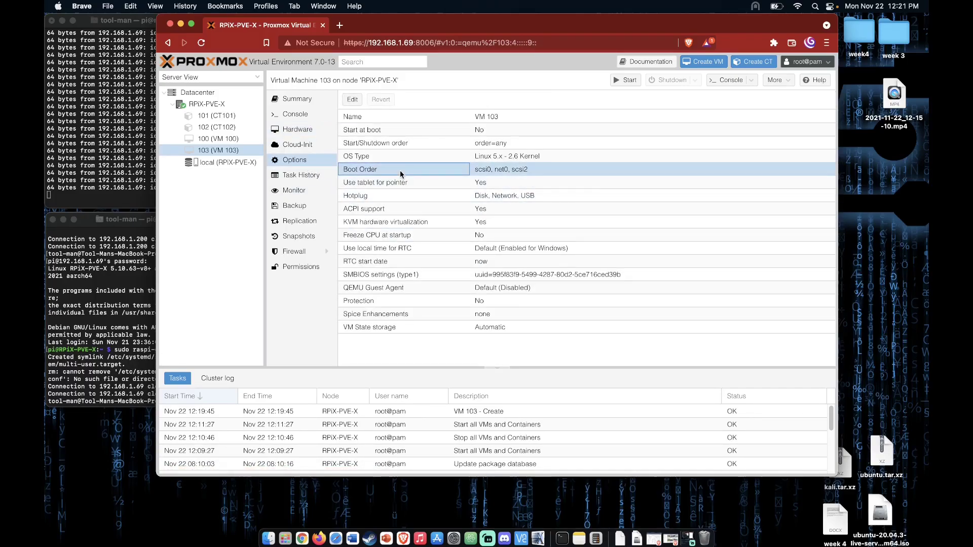
click(352, 100)
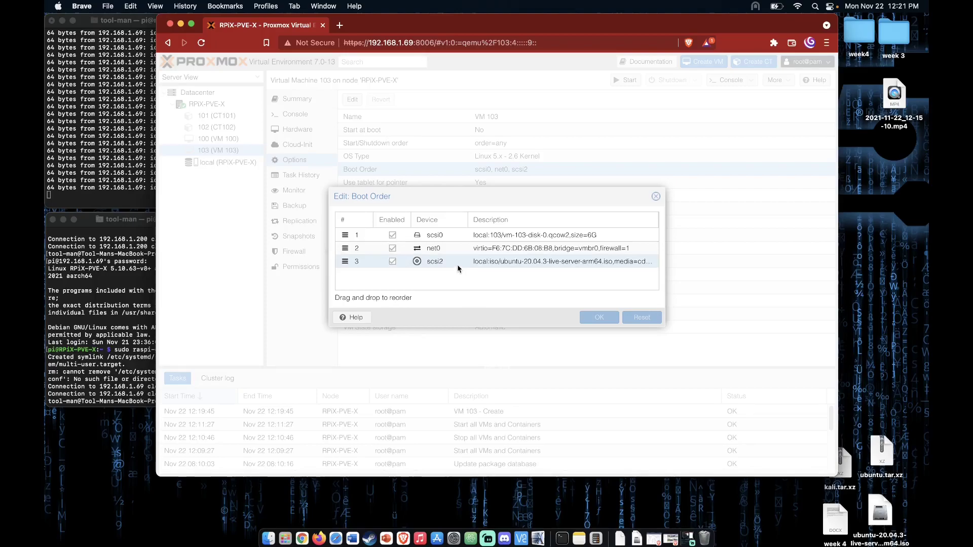
drag(458, 265, 459, 245)
click(478, 279)
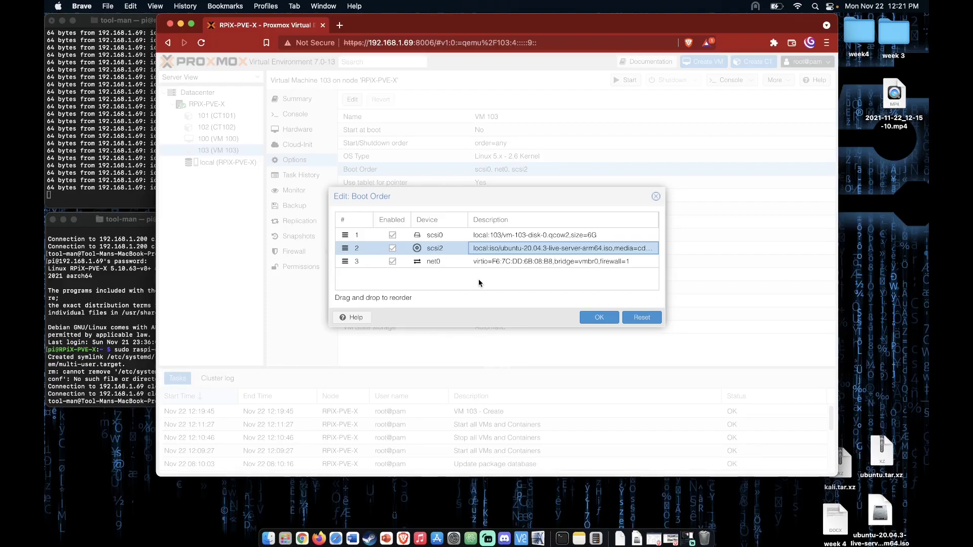
click(599, 317)
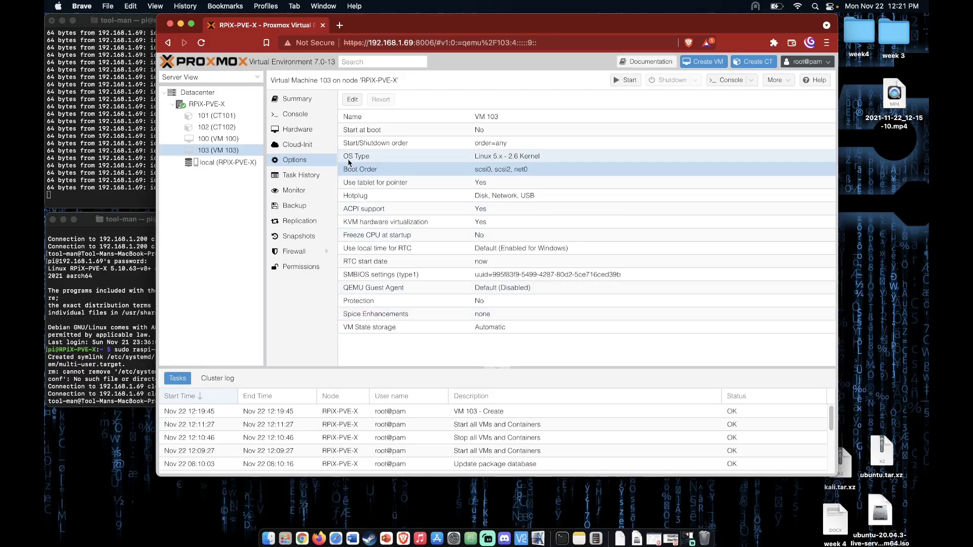
Step: Start virtual machine 103 and open its xterm.js console, placing the console window clear of the hardware list
click(298, 130)
click(629, 80)
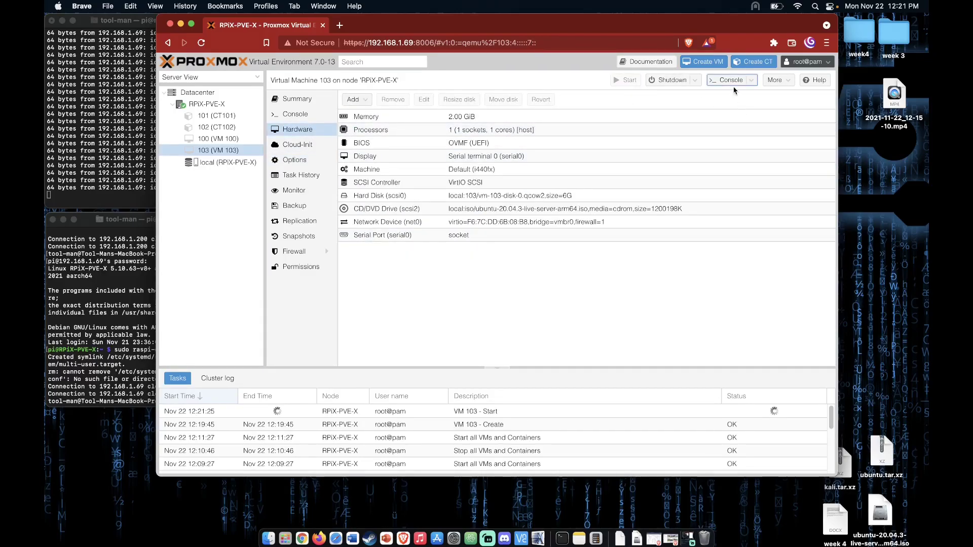
click(751, 80)
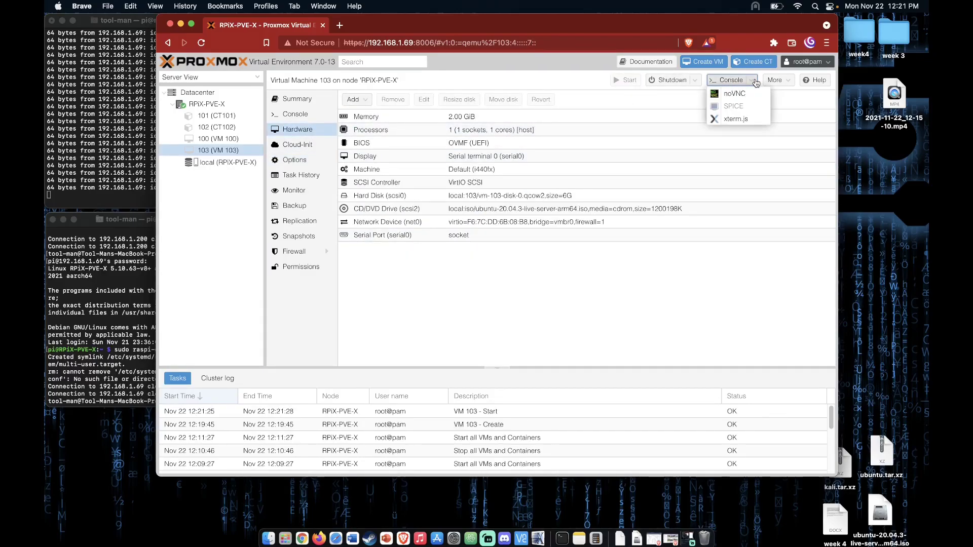
click(735, 118)
drag(377, 15, 826, 145)
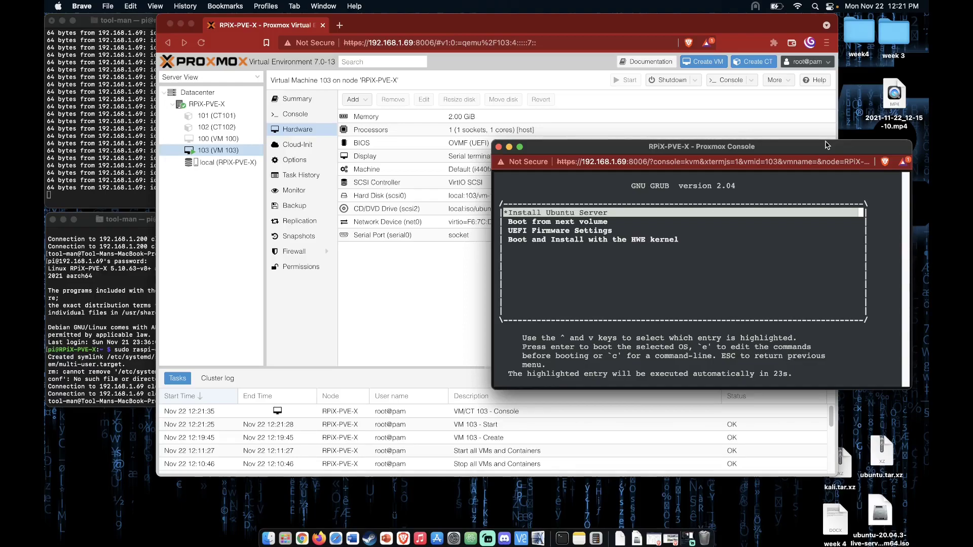
Step: Boot the Install Ubuntu Server entry and highlight Continue in basic mode on the installer's Serial screen
key(Return)
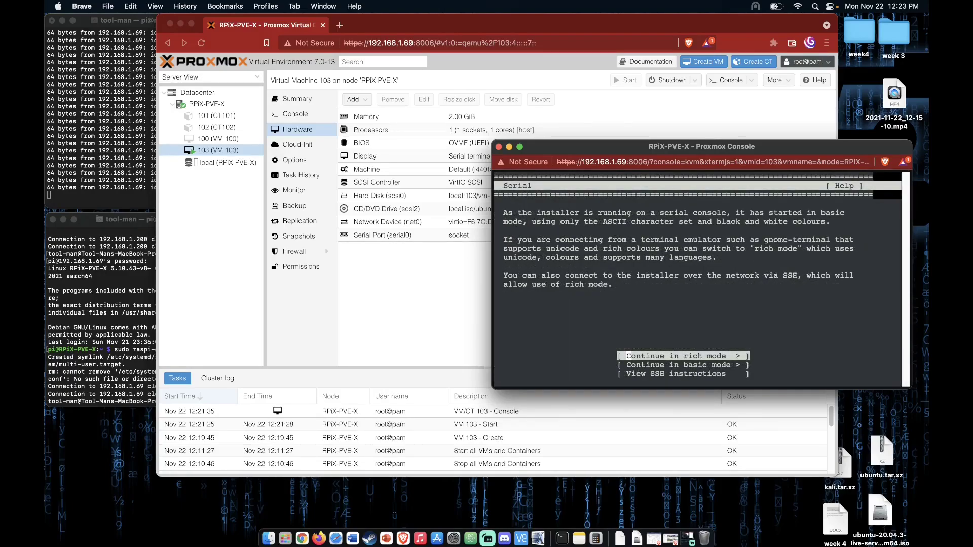
key(Down)
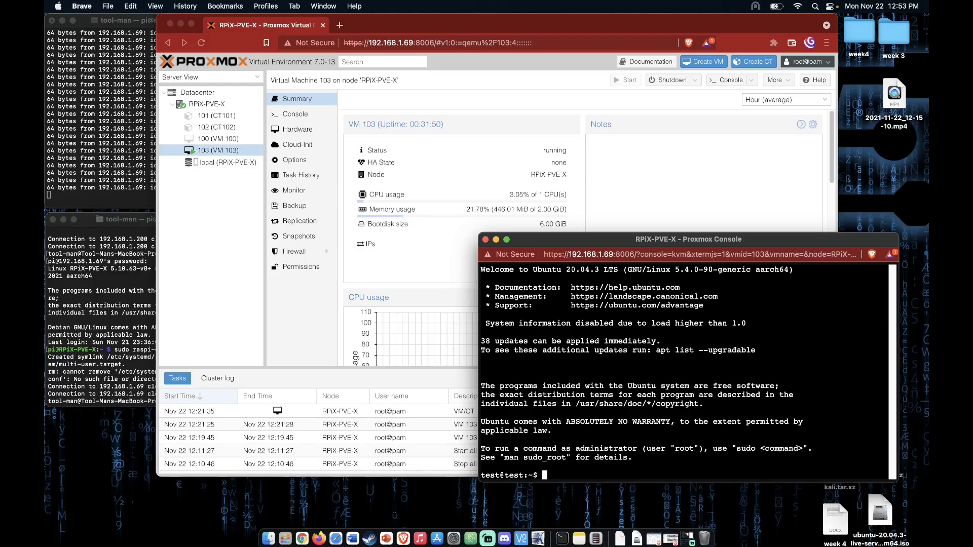
Step: Refresh the Ubuntu package lists with apt update, rerunning it as sudo apt update and submitting the sudo password
text(apt update)
key(Return)
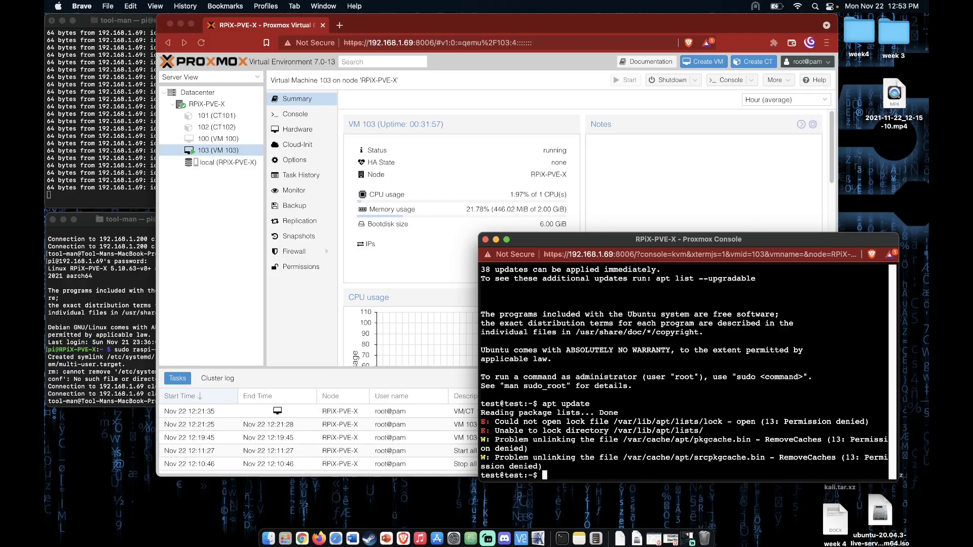
text(sudo apt update)
key(Return)
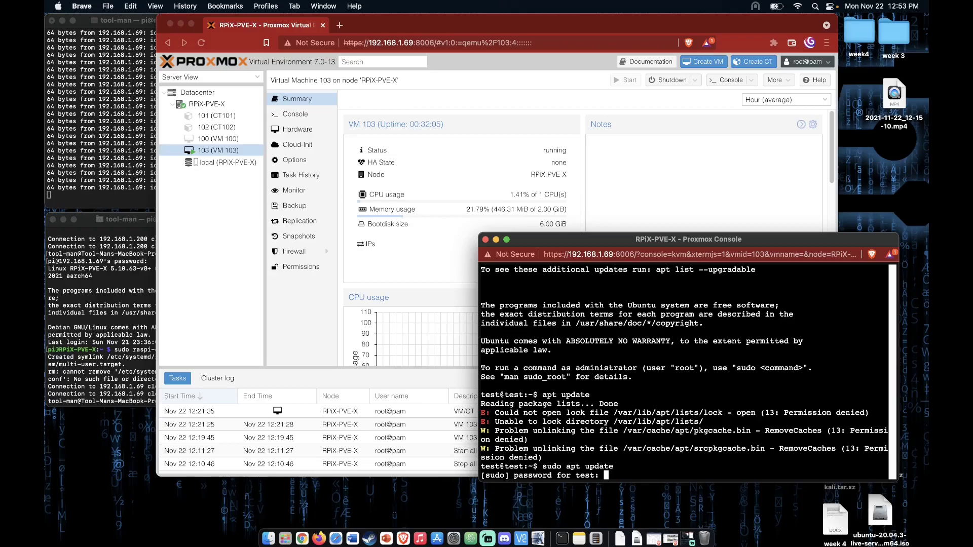
key(Return)
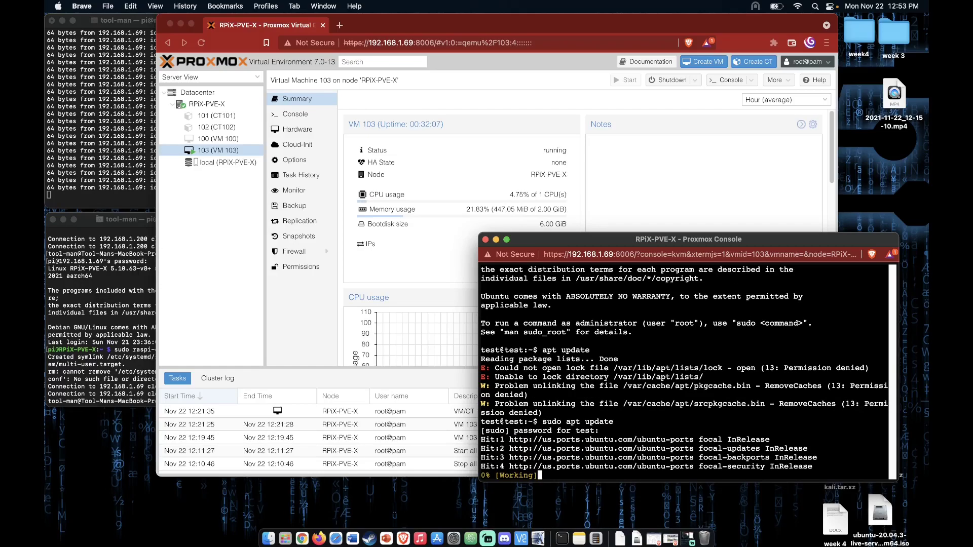